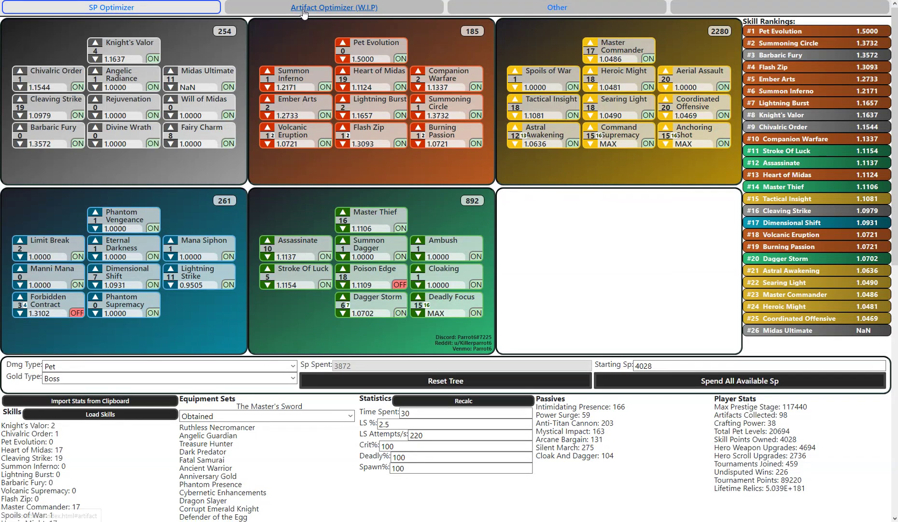
Glance at the Artifact Optimizer tab, then re-enable Poison Edge and Forbidden Contract
{"action": "left_click", "coordinate": [303, 10]}
{"action": "left_click", "coordinate": [116, 8]}
{"action": "scroll", "coordinate": [116, 8], "scroll_direction": "up", "scroll_amount": 1}
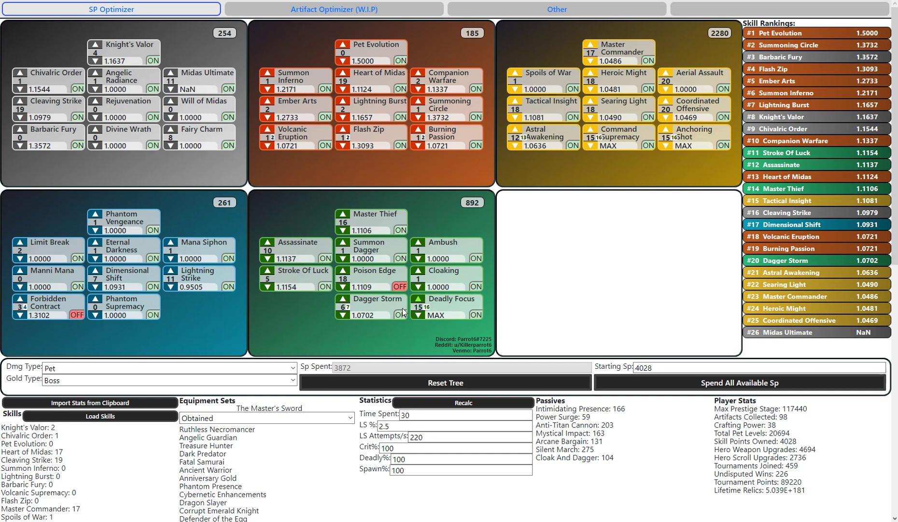
{"action": "left_click", "coordinate": [400, 286]}
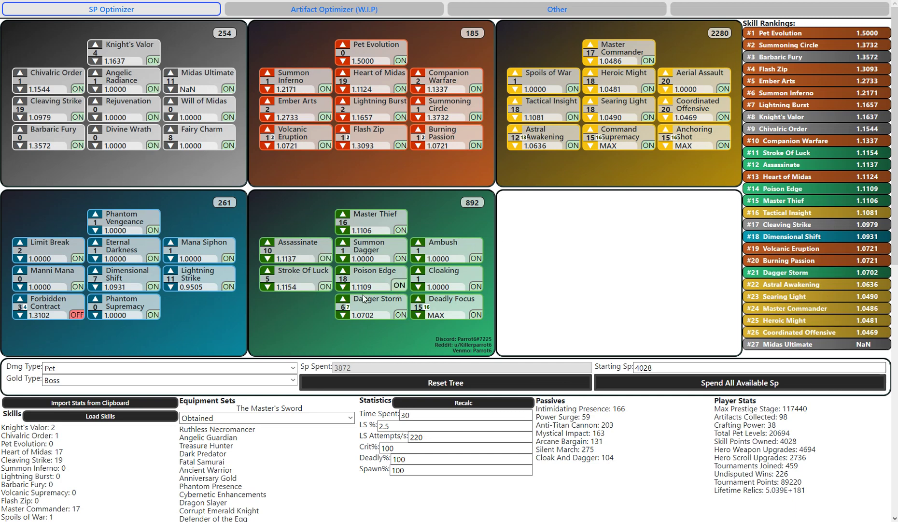
{"action": "left_click", "coordinate": [75, 314]}
Reset the skill tree and set the damage type to Ship
{"action": "left_click", "coordinate": [362, 387]}
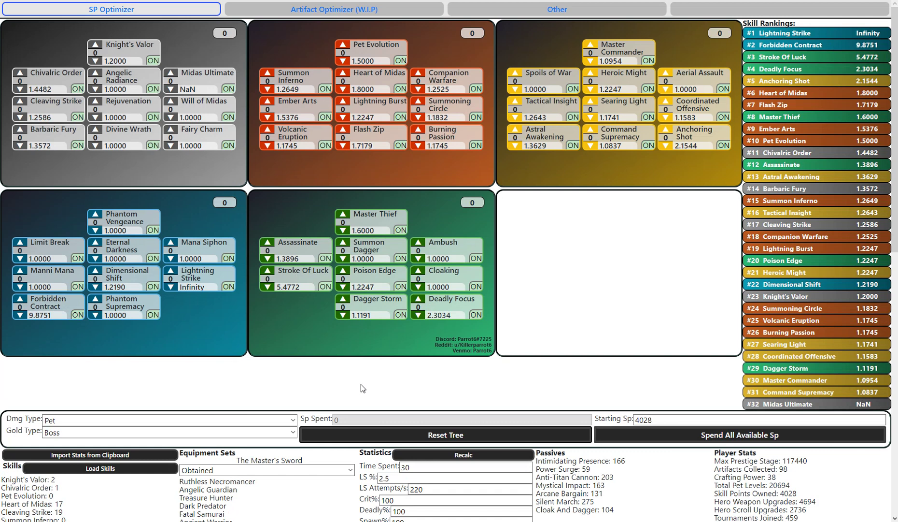
{"action": "left_click", "coordinate": [128, 420]}
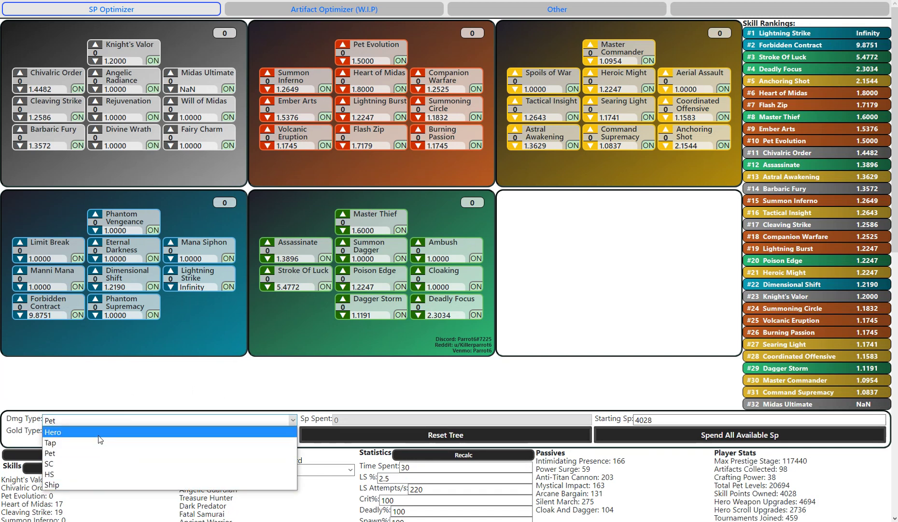
{"action": "left_click", "coordinate": [70, 483]}
Keep the gold type as Boss and select the Starting Sp value for 4000
{"action": "left_click", "coordinate": [87, 382]}
{"action": "left_click", "coordinate": [87, 409]}
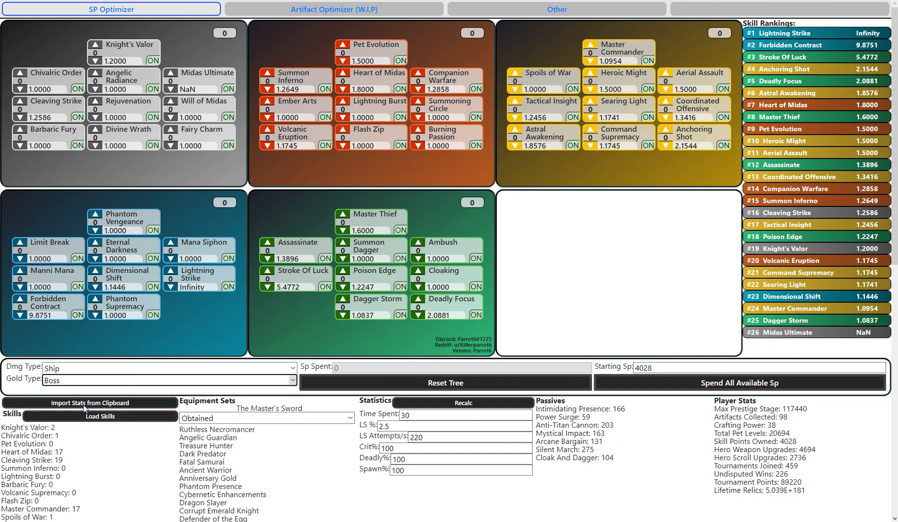
{"action": "double_click", "coordinate": [671, 366]}
{"action": "type", "text": "400"}
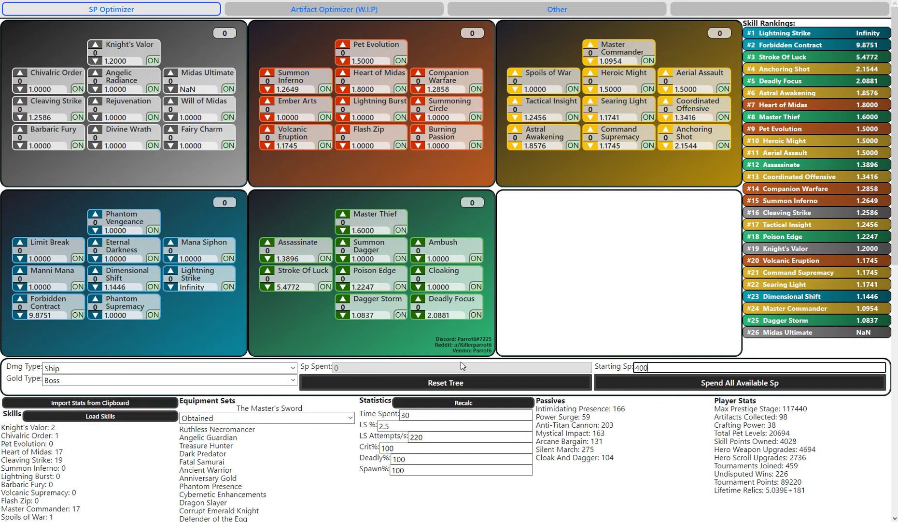
{"action": "type", "text": "0"}
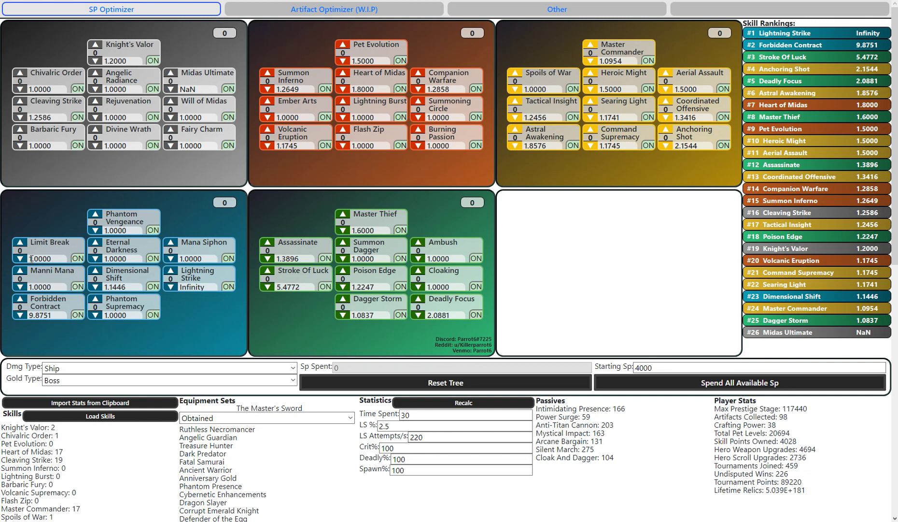
Disable Forbidden Contract and Poison Edge, auto-spend SP, then move a Knight's Valor level to Midas Ultimate
{"action": "left_click", "coordinate": [76, 314]}
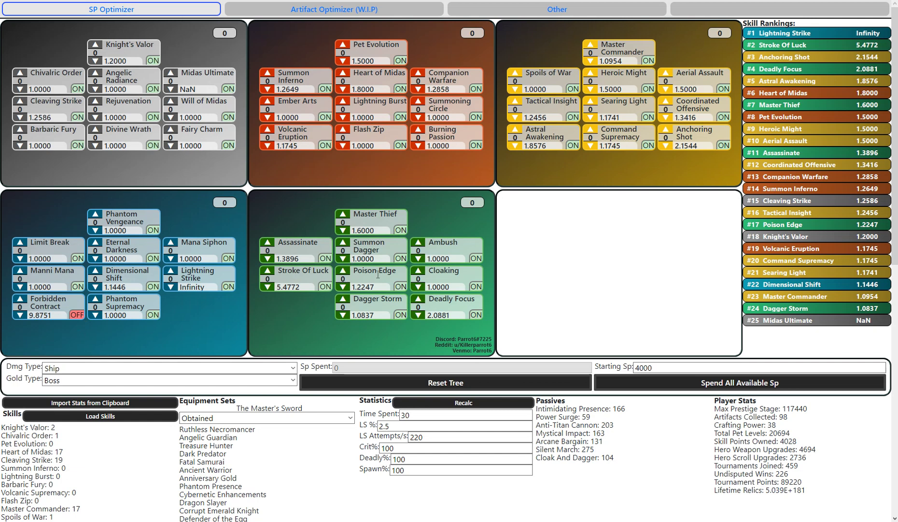
{"action": "left_click", "coordinate": [398, 286]}
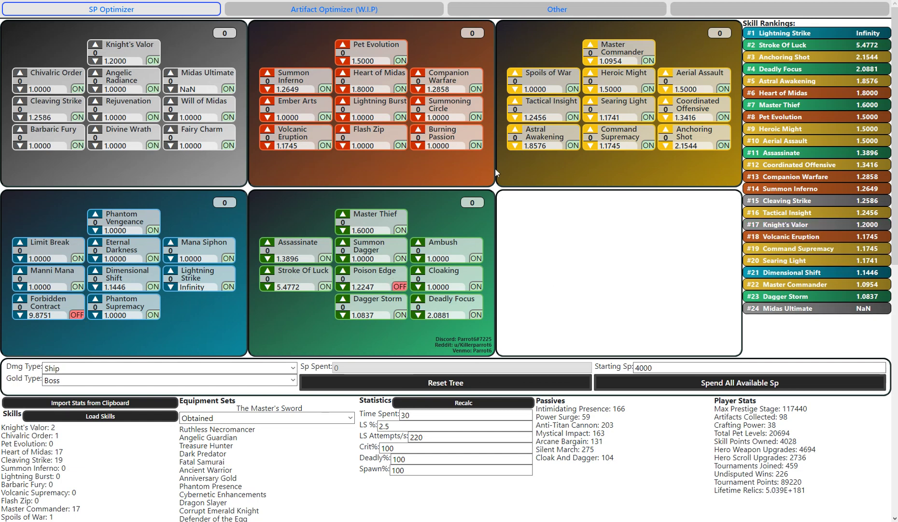
{"action": "left_click", "coordinate": [664, 379]}
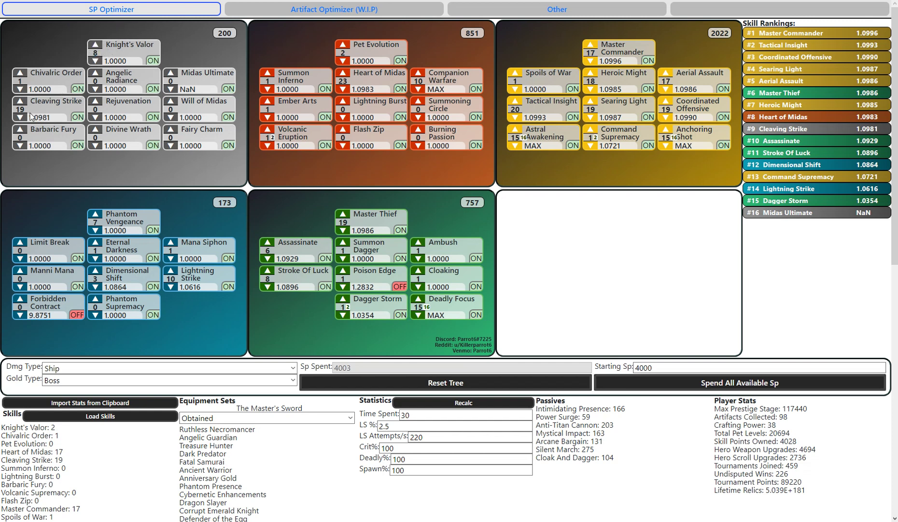
{"action": "left_click", "coordinate": [173, 73]}
{"action": "left_click", "coordinate": [97, 61]}
Reset the tree, re-enable Poison Edge, and auto-spend all 4000 SP
{"action": "left_click", "coordinate": [383, 379]}
{"action": "left_click", "coordinate": [397, 287]}
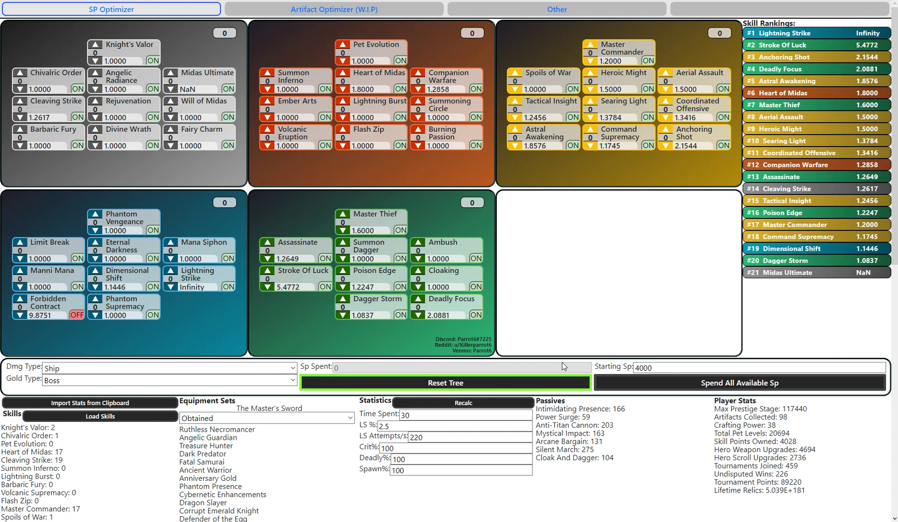
{"action": "left_click", "coordinate": [646, 383]}
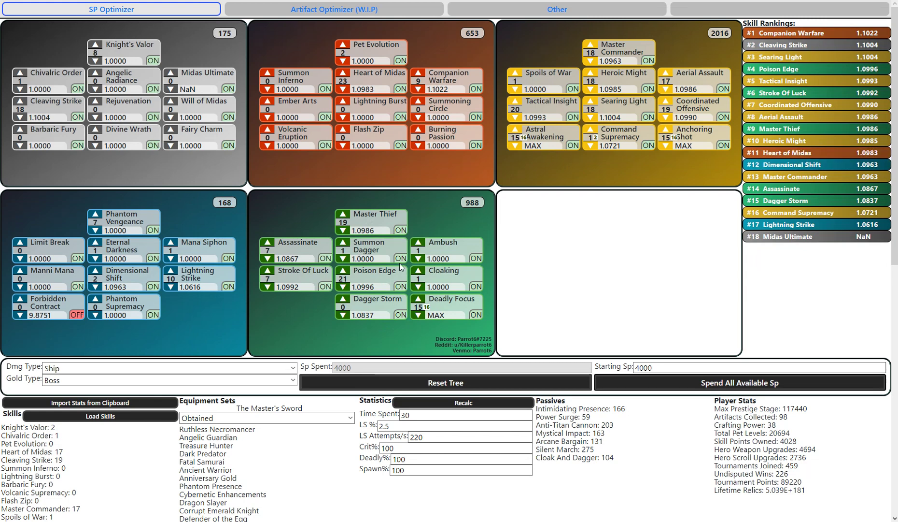
{"action": "scroll", "coordinate": [274, 283], "scroll_direction": "down", "scroll_amount": 2}
{"action": "scroll", "coordinate": [274, 283], "scroll_direction": "down", "scroll_amount": 2}
{"action": "scroll", "coordinate": [100, 222], "scroll_direction": "up", "scroll_amount": 2}
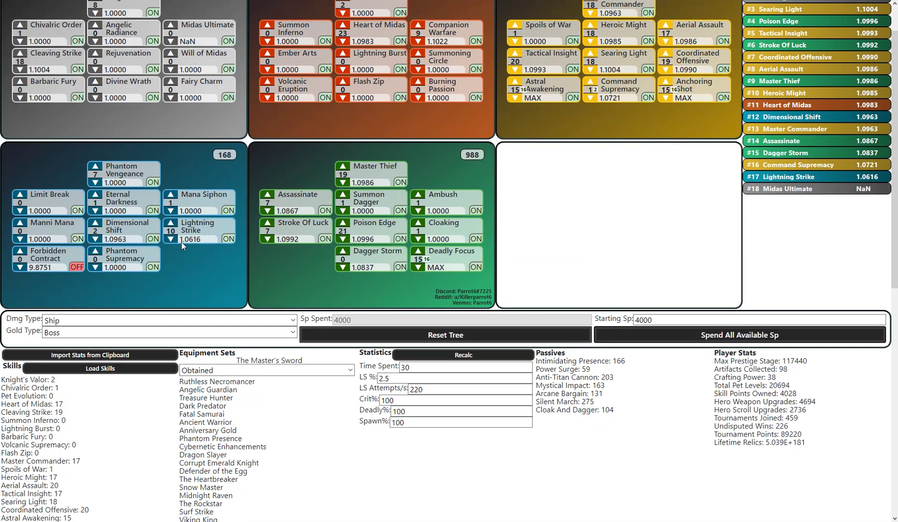
Select the Time Spent and LS % values, then Tab into LS Attempts/s
{"action": "double_click", "coordinate": [424, 366]}
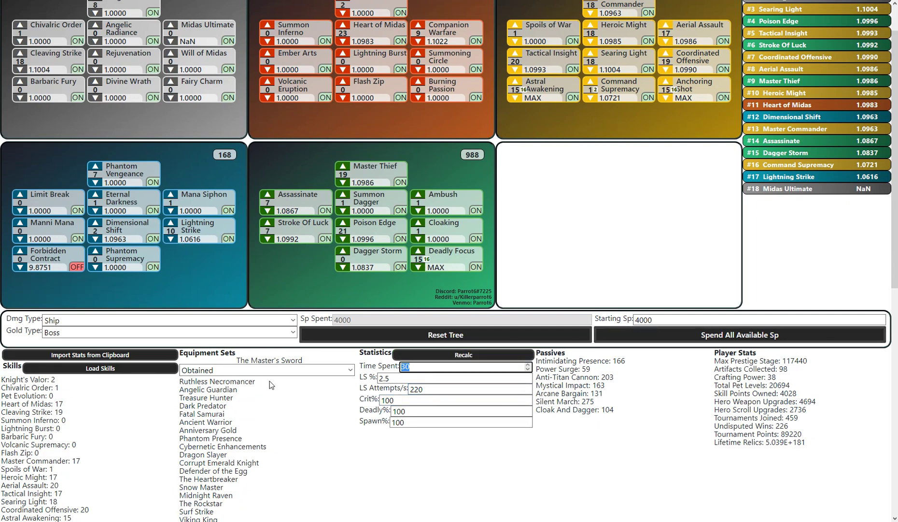
{"action": "left_click", "coordinate": [417, 366]}
{"action": "left_click", "coordinate": [396, 378]}
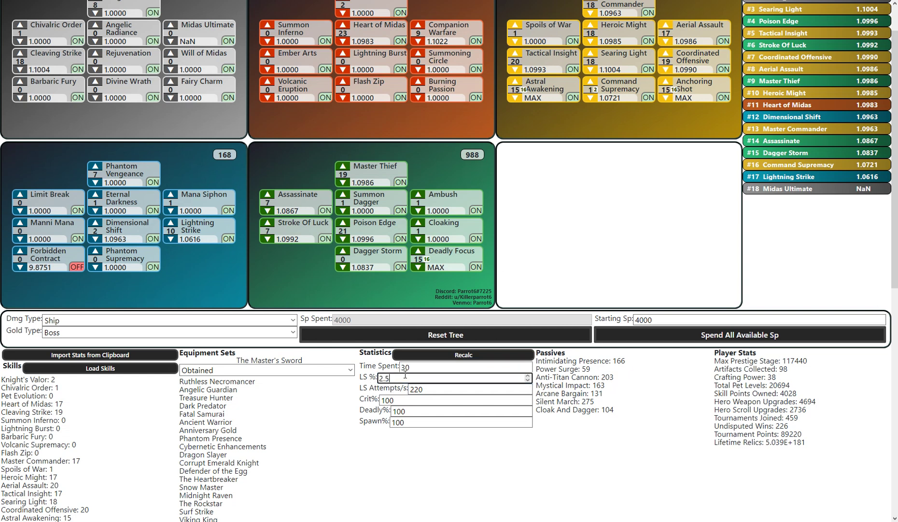
{"action": "left_click_drag", "start_coordinate": [405, 377], "coordinate": [366, 387]}
{"action": "left_click", "coordinate": [394, 378]}
{"action": "left_click_drag", "start_coordinate": [393, 377], "coordinate": [368, 386]}
{"action": "key", "text": "Tab"}
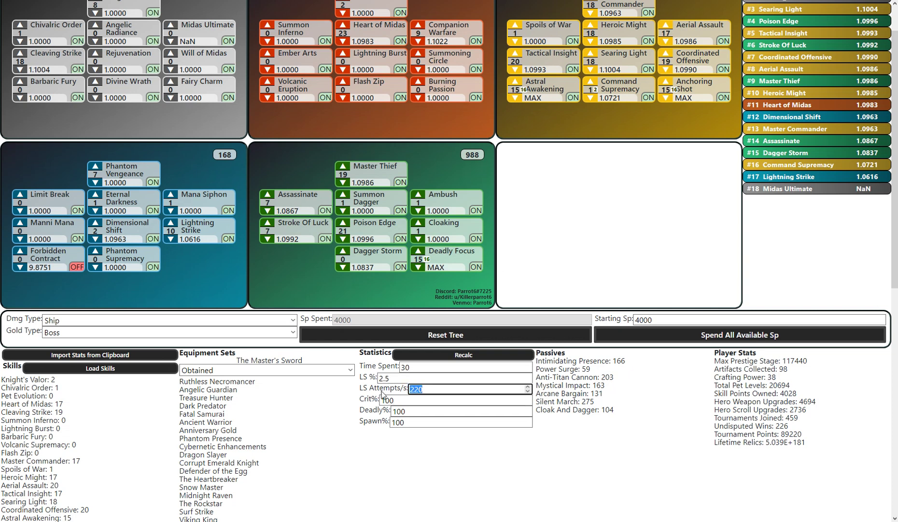
Change the LS Attempts/s value from 220 to 240
{"action": "left_click", "coordinate": [441, 391]}
{"action": "double_click", "coordinate": [441, 391]}
{"action": "mouse_move", "coordinate": [463, 367]}
{"action": "left_click", "coordinate": [444, 390]}
{"action": "key", "text": "BackSpace"}
{"action": "key", "text": "BackSpace"}
{"action": "type", "text": "409"}
{"action": "left_click", "coordinate": [439, 400]}
Reset and re-spend the skill tree, then reload the page to clear all data
{"action": "left_click", "coordinate": [432, 421]}
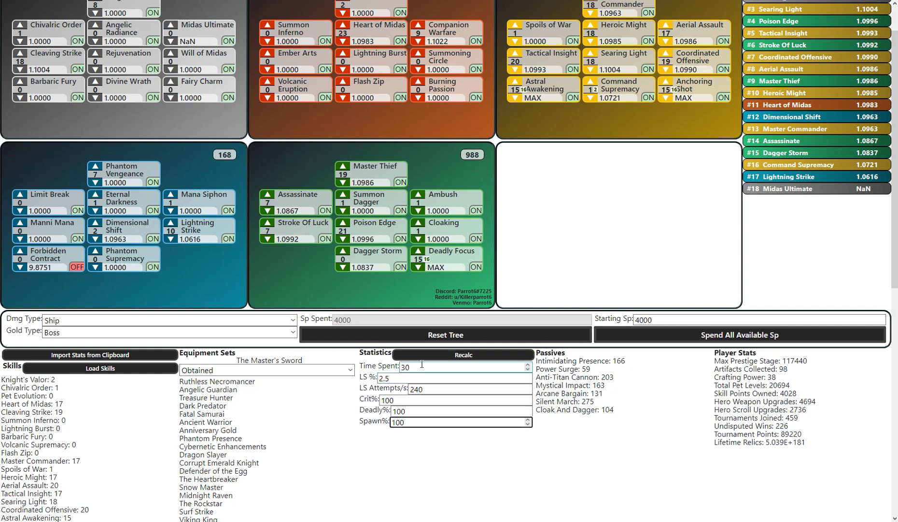
{"action": "left_click", "coordinate": [430, 348]}
{"action": "left_click", "coordinate": [430, 334]}
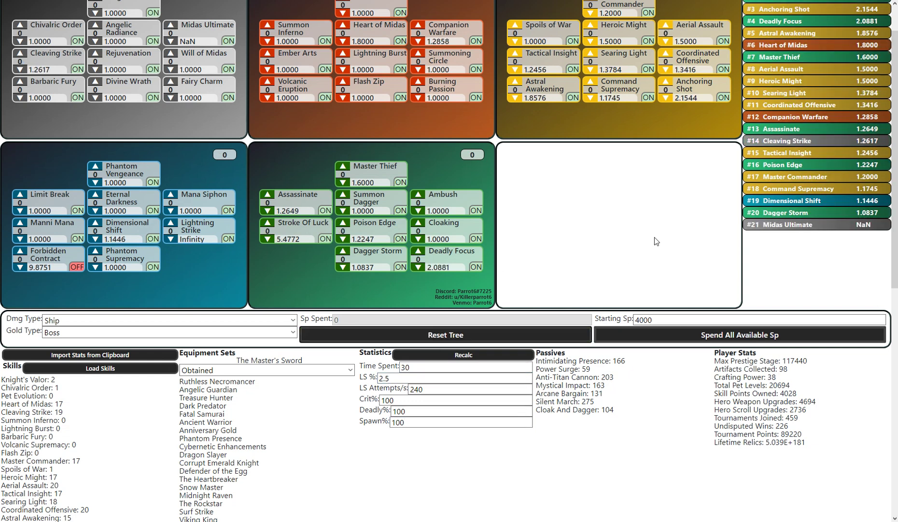
{"action": "scroll", "coordinate": [177, 330], "scroll_direction": "up", "scroll_amount": 1}
{"action": "left_click", "coordinate": [660, 385]}
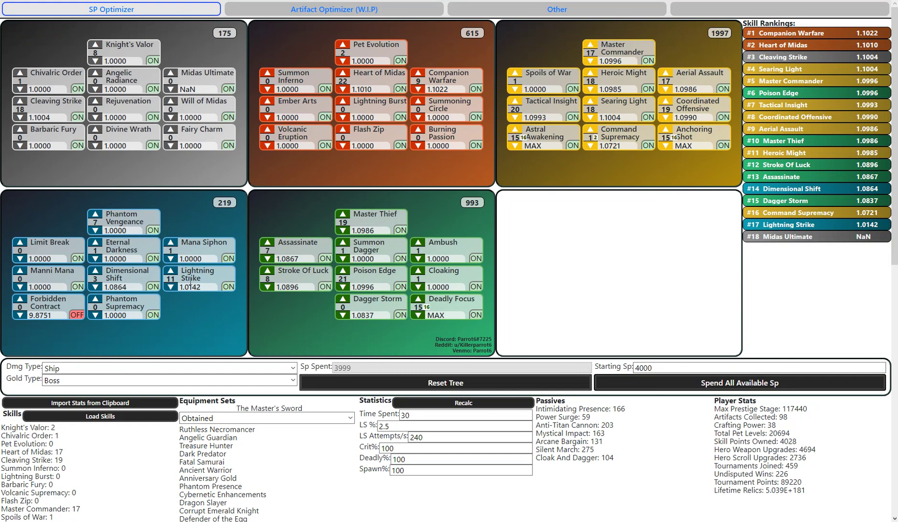
{"action": "scroll", "coordinate": [189, 278], "scroll_direction": "down", "scroll_amount": 2}
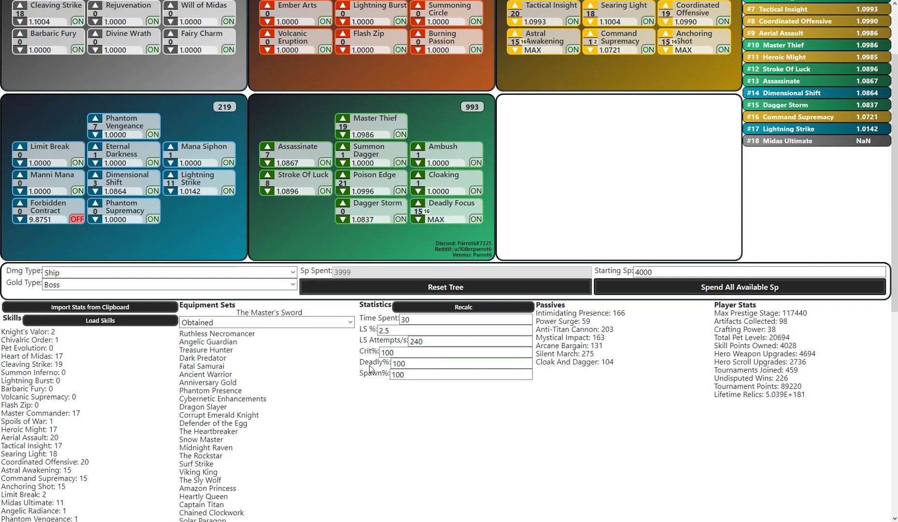
{"action": "double_click", "coordinate": [413, 340]}
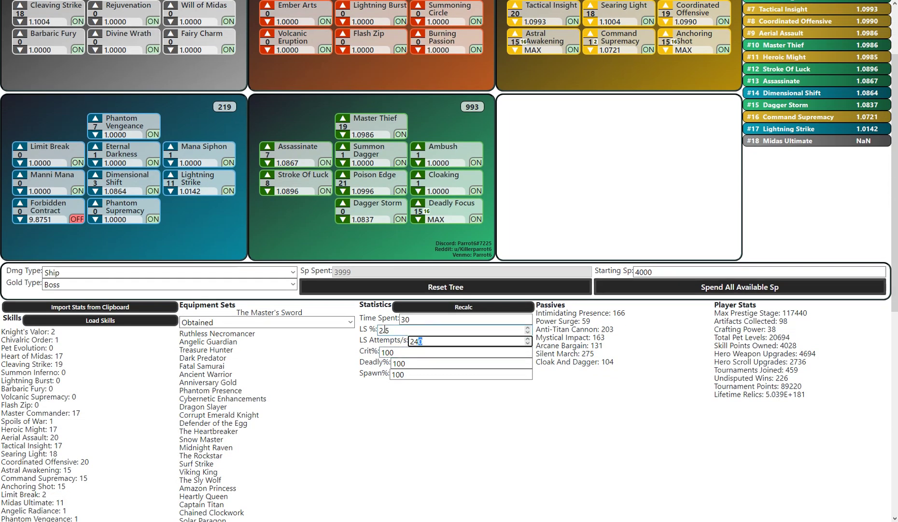
{"action": "scroll", "coordinate": [277, 365], "scroll_direction": "down", "scroll_amount": 2}
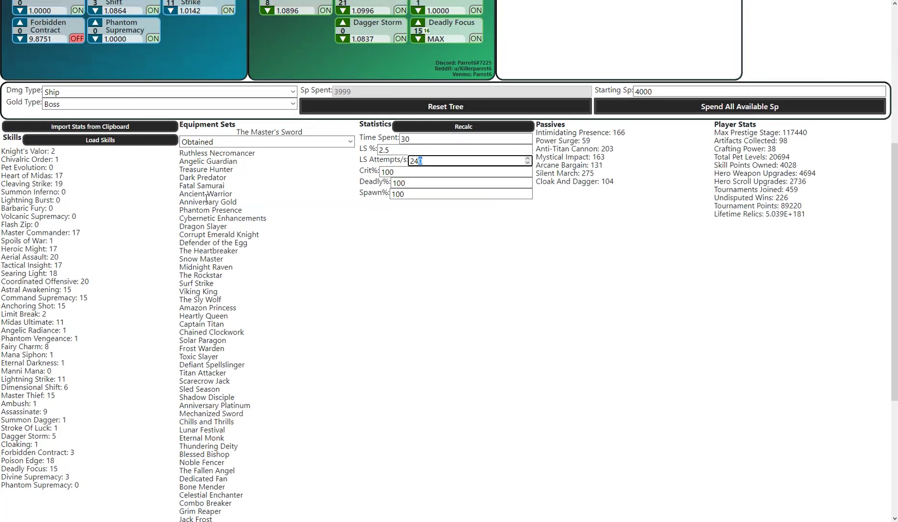
{"action": "scroll", "coordinate": [282, 340], "scroll_direction": "up", "scroll_amount": 3}
{"action": "scroll", "coordinate": [252, 294], "scroll_direction": "down", "scroll_amount": 3}
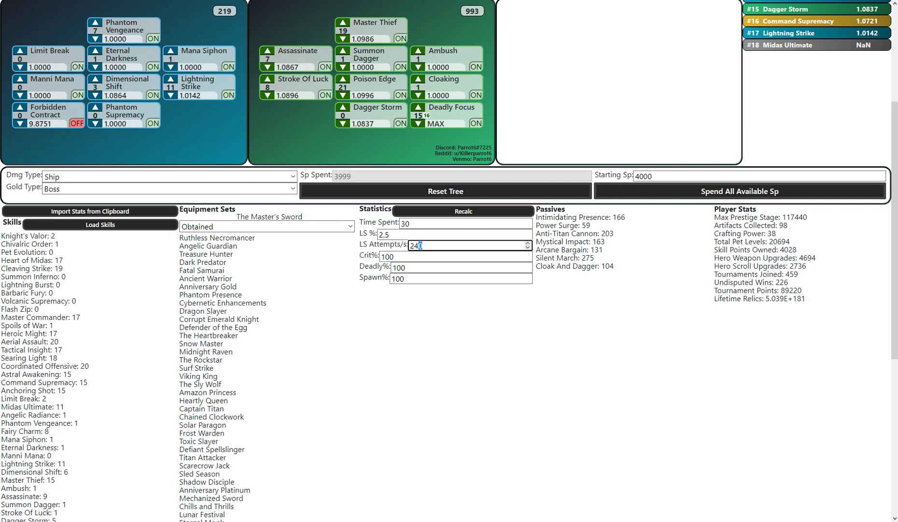
{"action": "key", "text": "Return"}
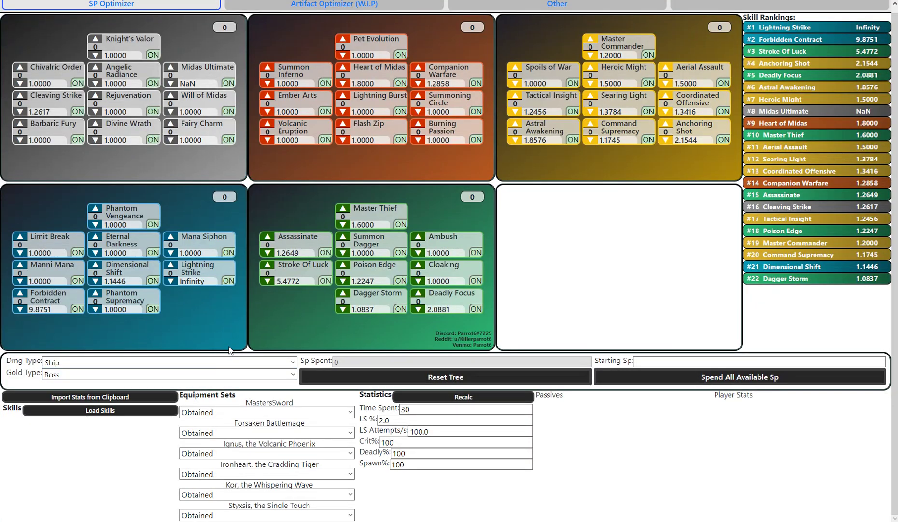
{"action": "left_click", "coordinate": [285, 431]}
{"action": "left_click", "coordinate": [236, 433]}
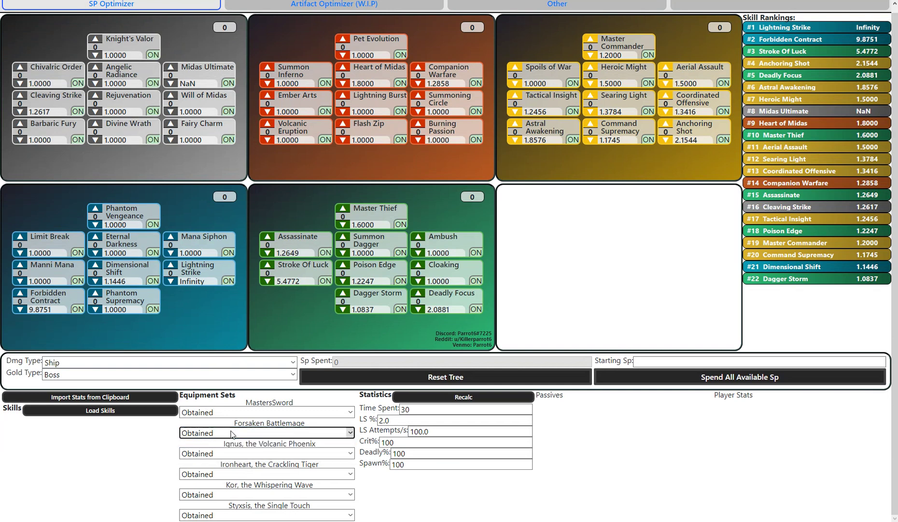
{"action": "left_click", "coordinate": [217, 451]}
{"action": "left_click", "coordinate": [219, 452]}
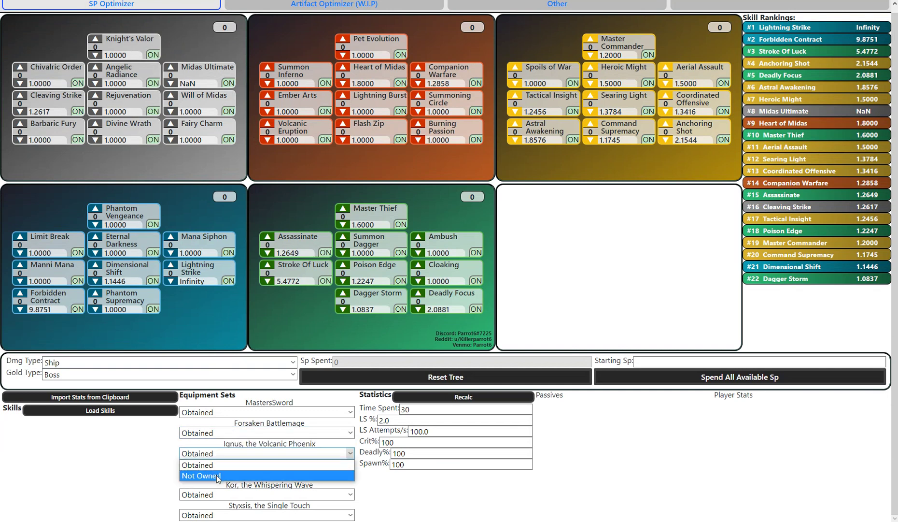
{"action": "left_click", "coordinate": [223, 449]}
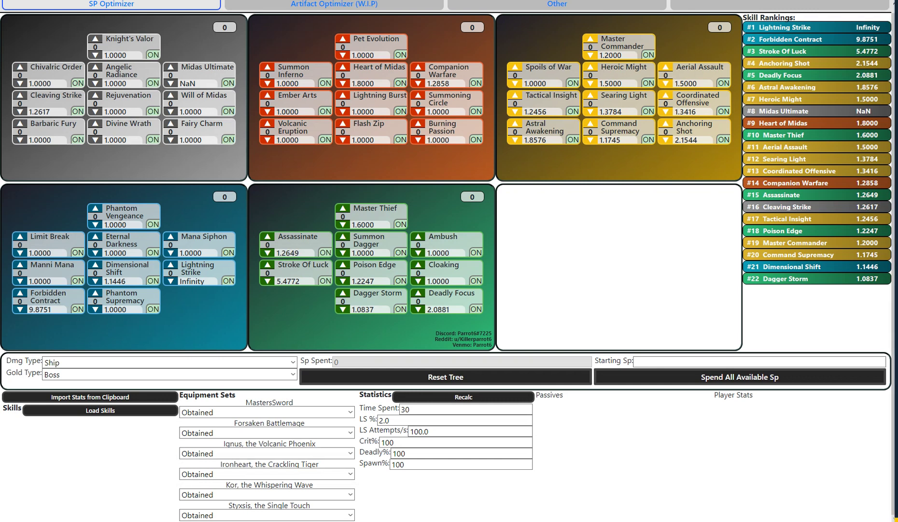
Import the clipboard player stats and highlight the Equipment and Passives text
{"action": "left_click", "coordinate": [107, 398]}
{"action": "scroll", "coordinate": [107, 398], "scroll_direction": "down", "scroll_amount": 2}
{"action": "mouse_move", "coordinate": [204, 344]}
{"action": "left_mouse_down"}
{"action": "mouse_move", "coordinate": [246, 394]}
{"action": "mouse_move", "coordinate": [256, 424]}
{"action": "mouse_move", "coordinate": [184, 328]}
{"action": "left_mouse_up"}
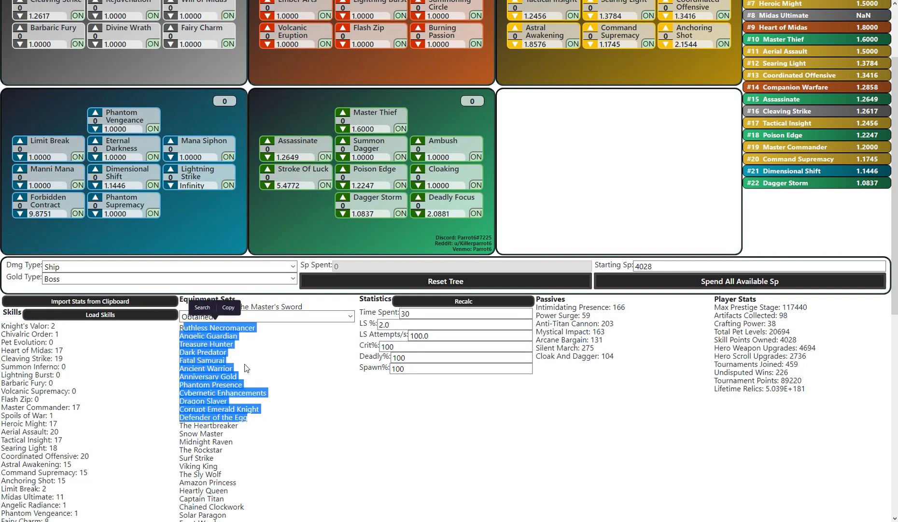
{"action": "left_click_drag", "start_coordinate": [235, 369], "coordinate": [181, 343]}
{"action": "left_click", "coordinate": [258, 354]}
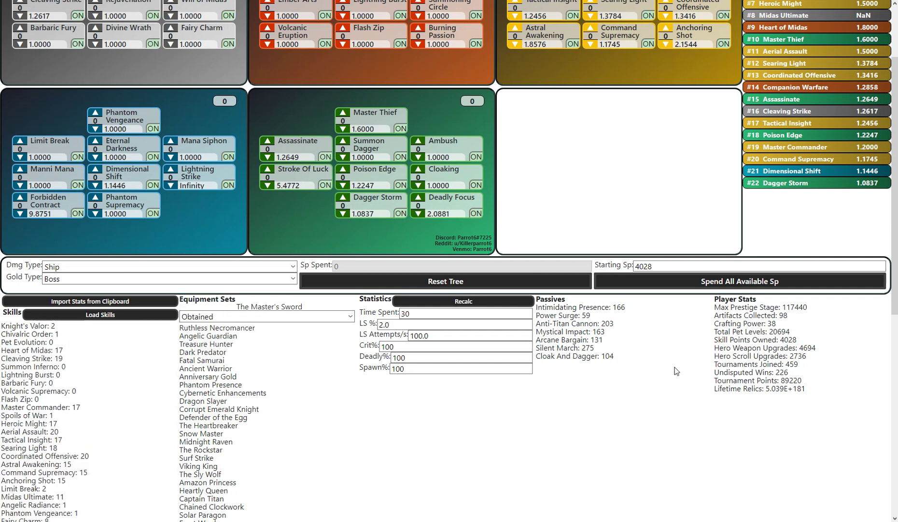
{"action": "left_click_drag", "start_coordinate": [615, 356], "coordinate": [536, 300]}
{"action": "left_click", "coordinate": [791, 386]}
Highlight and deselect the Player Stats and Skills list text
{"action": "left_click_drag", "start_coordinate": [791, 386], "coordinate": [725, 314]}
{"action": "left_click", "coordinate": [764, 398]}
{"action": "left_click_drag", "start_coordinate": [775, 389], "coordinate": [724, 314]}
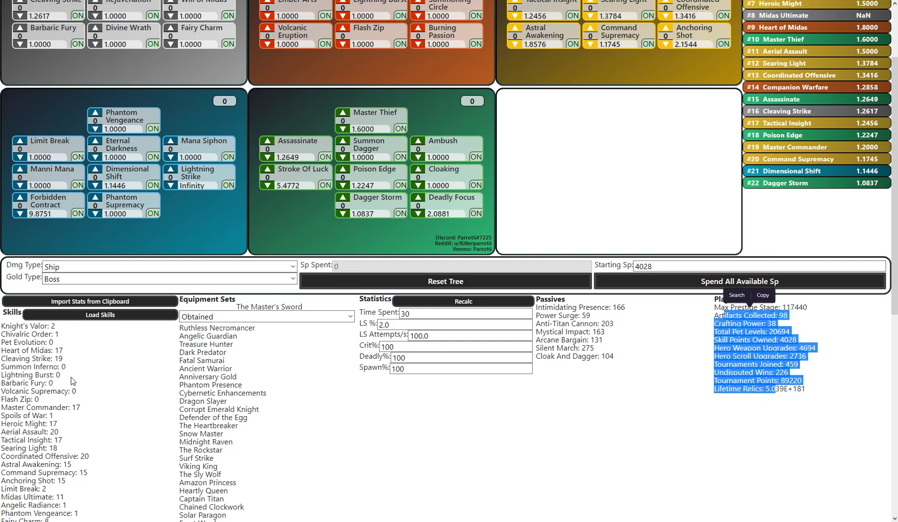
{"action": "left_click", "coordinate": [43, 369]}
{"action": "left_click_drag", "start_coordinate": [38, 358], "coordinate": [85, 493]}
{"action": "left_click", "coordinate": [85, 493]}
{"action": "left_click_drag", "start_coordinate": [39, 356], "coordinate": [1, 328]}
{"action": "left_click", "coordinate": [38, 368]}
{"action": "scroll", "coordinate": [85, 492], "scroll_direction": "up", "scroll_amount": 3}
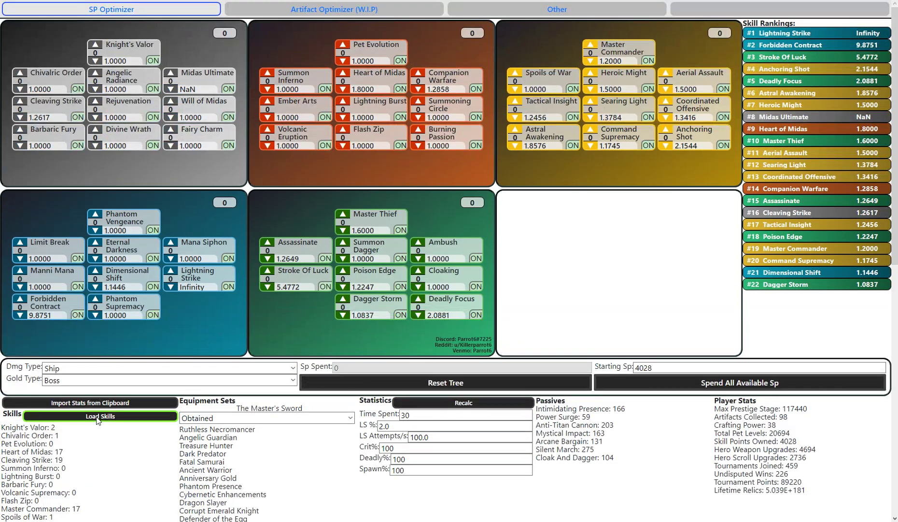
Load the imported skills and upgrade the #1 ranked skills, starting with Forbidden Contract, until 4145 SP is spent
{"action": "left_click", "coordinate": [98, 416]}
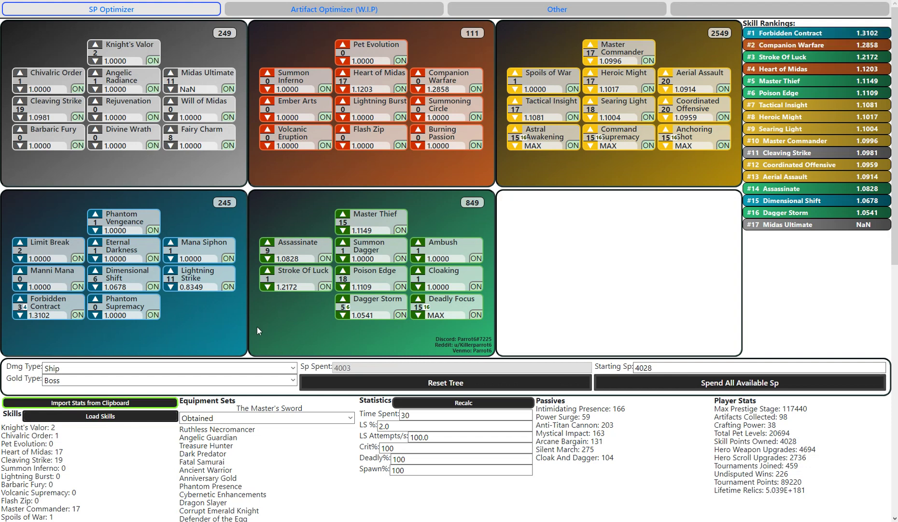
{"action": "left_click", "coordinate": [808, 39]}
{"action": "left_click", "coordinate": [812, 39]}
{"action": "left_click", "coordinate": [812, 39]}
{"action": "left_click", "coordinate": [811, 39]}
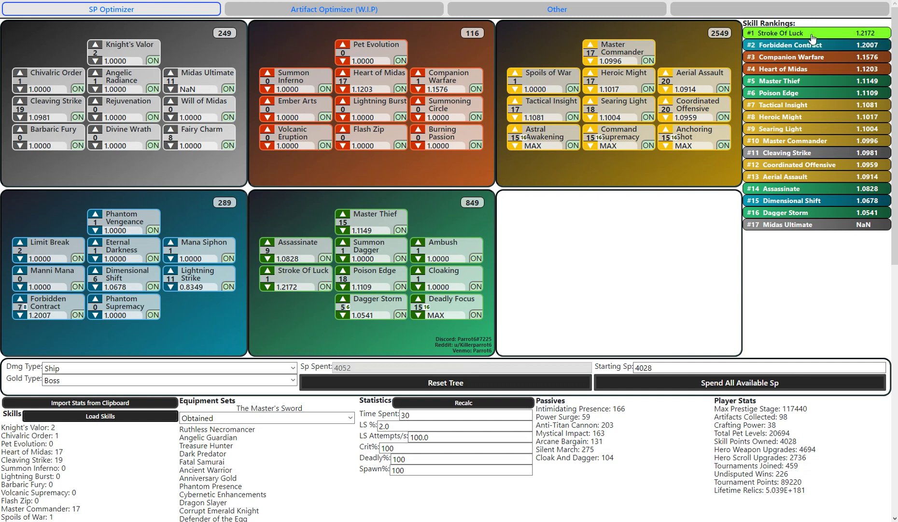
{"action": "left_click", "coordinate": [811, 39]}
{"action": "left_click", "coordinate": [810, 37]}
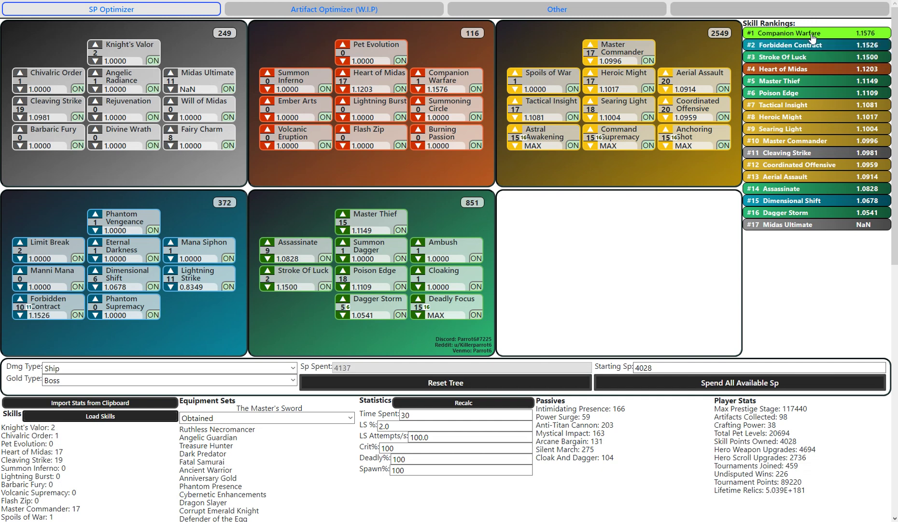
{"action": "left_click", "coordinate": [807, 39]}
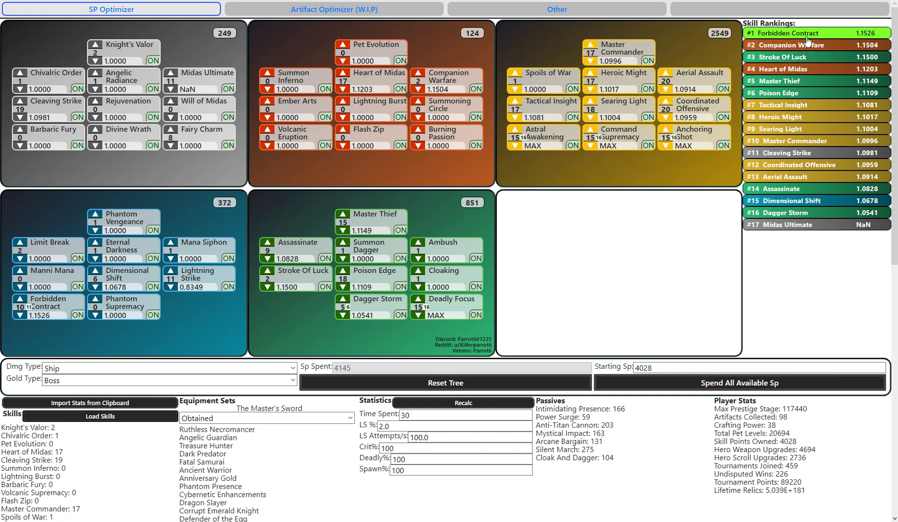
{"action": "left_click", "coordinate": [591, 144]}
{"action": "left_click", "coordinate": [592, 128]}
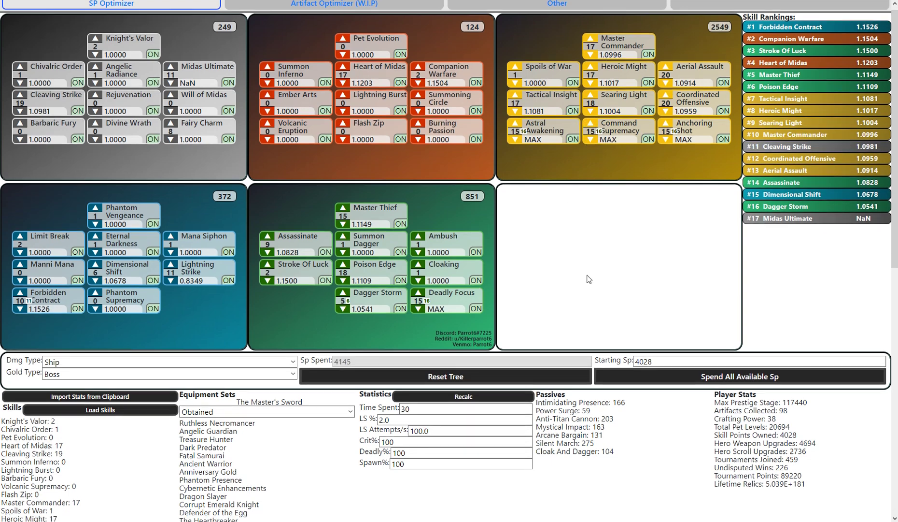
{"action": "scroll", "coordinate": [564, 261], "scroll_direction": "down", "scroll_amount": 2}
{"action": "scroll", "coordinate": [563, 261], "scroll_direction": "up", "scroll_amount": 1}
{"action": "scroll", "coordinate": [561, 196], "scroll_direction": "up", "scroll_amount": 1}
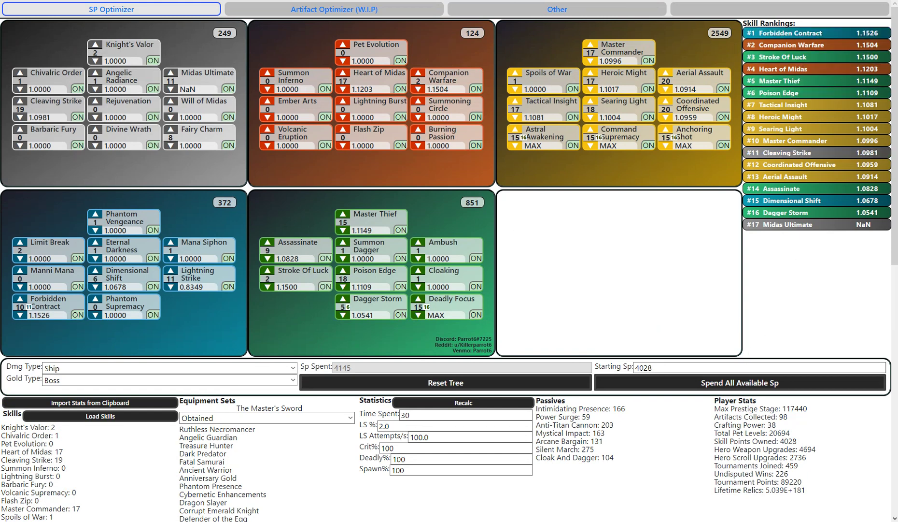
{"action": "key", "text": "F11"}
{"action": "left_click_drag", "start_coordinate": [828, 3], "coordinate": [664, 1]}
{"action": "key", "text": "F11"}
{"action": "right_click", "coordinate": [750, 292]}
Open DevTools via Inspect, narrow the page to about 583 px, then widen it
{"action": "left_click", "coordinate": [774, 461]}
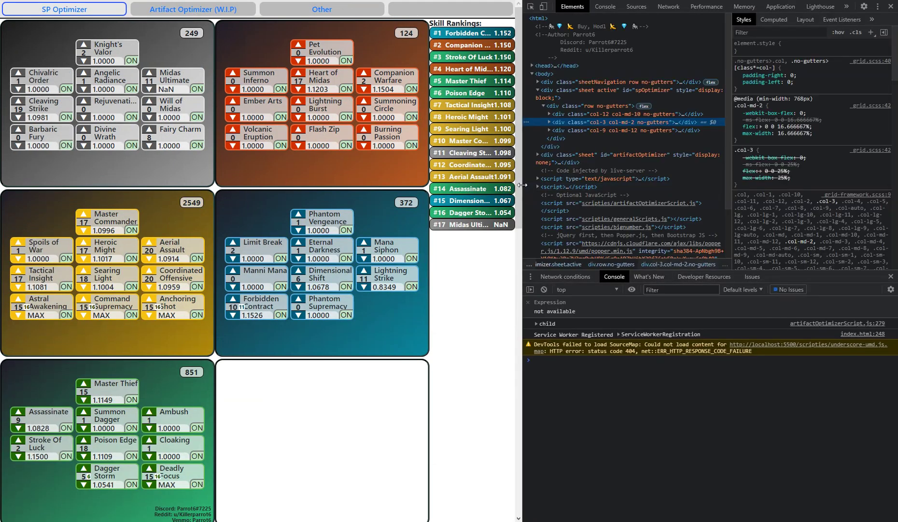
{"action": "mouse_move", "coordinate": [522, 185]}
{"action": "left_mouse_down"}
{"action": "mouse_move", "coordinate": [224, 180]}
{"action": "mouse_move", "coordinate": [237, 178]}
{"action": "left_mouse_up"}
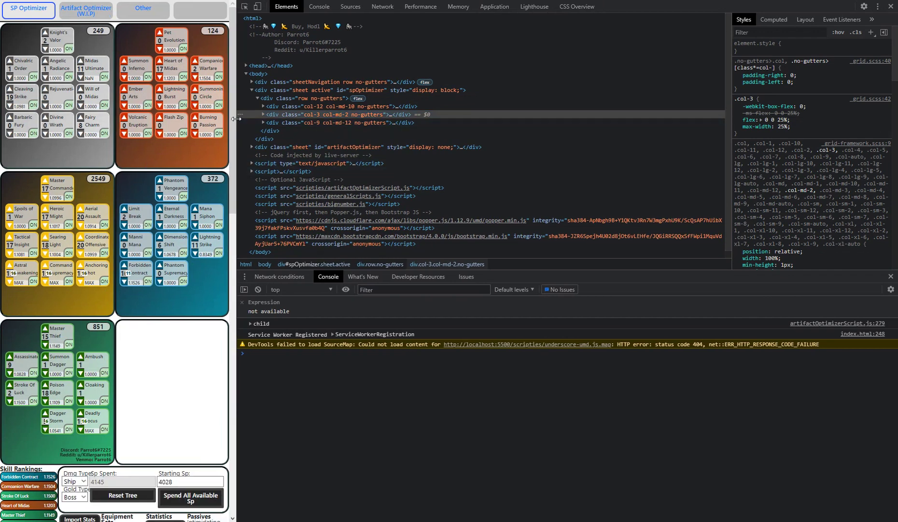
{"action": "mouse_move", "coordinate": [237, 118]}
{"action": "left_mouse_down"}
{"action": "mouse_move", "coordinate": [419, 113]}
{"action": "mouse_move", "coordinate": [307, 107]}
{"action": "left_mouse_up"}
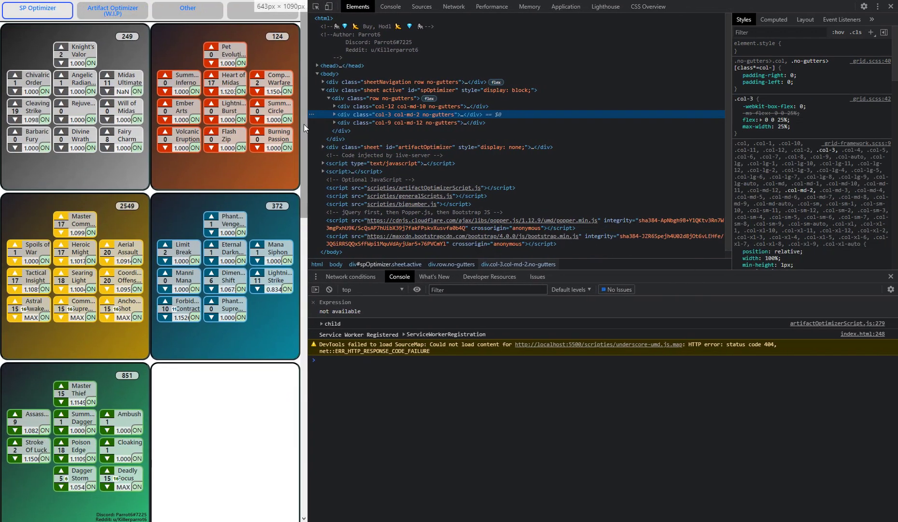
{"action": "scroll", "coordinate": [302, 129], "scroll_direction": "down", "scroll_amount": 3}
{"action": "scroll", "coordinate": [302, 129], "scroll_direction": "up", "scroll_amount": 3}
Resize the page to 657 px, then widen it until Skill Rankings reappears
{"action": "left_click_drag", "start_coordinate": [303, 144], "coordinate": [311, 139]}
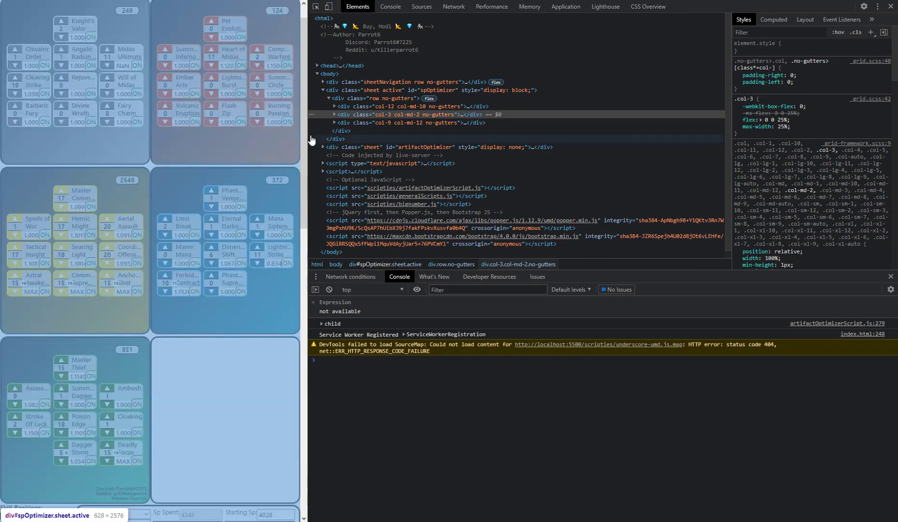
{"action": "scroll", "coordinate": [305, 126], "scroll_direction": "up", "scroll_amount": 2}
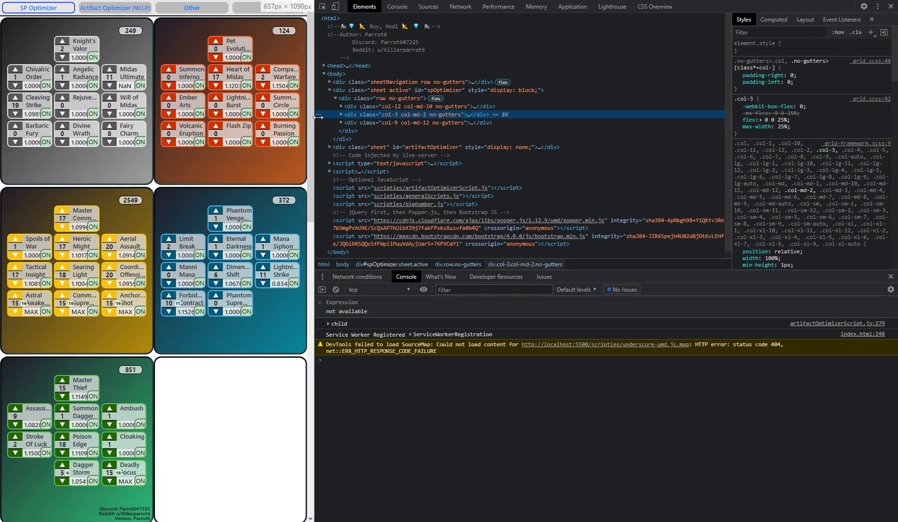
{"action": "mouse_move", "coordinate": [306, 117]}
{"action": "left_mouse_down"}
{"action": "mouse_move", "coordinate": [312, 126]}
{"action": "mouse_move", "coordinate": [296, 168]}
{"action": "left_mouse_up"}
{"action": "scroll", "coordinate": [296, 167], "scroll_direction": "up", "scroll_amount": 1}
{"action": "scroll", "coordinate": [299, 153], "scroll_direction": "up", "scroll_amount": 2}
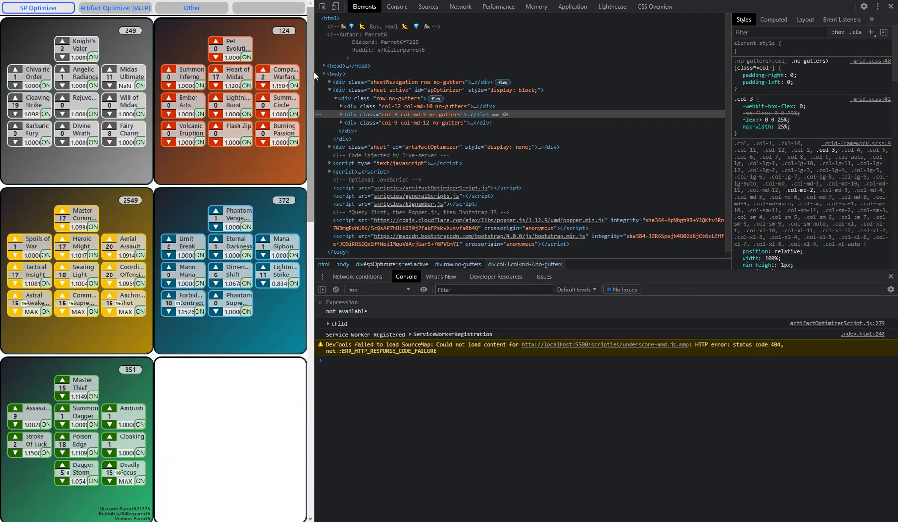
{"action": "left_click_drag", "start_coordinate": [314, 73], "coordinate": [576, 92]}
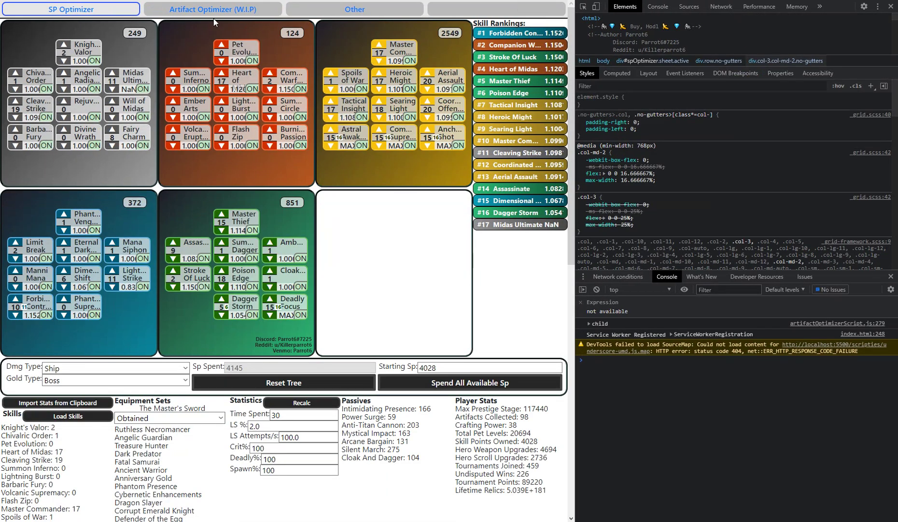